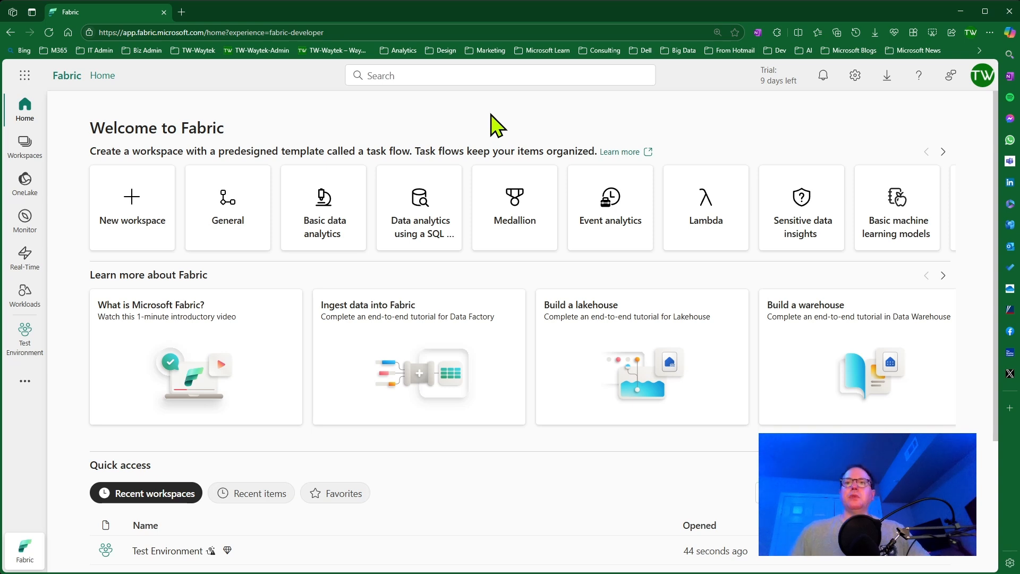
# Open the SQL analytics endpoint of the CC026_DB_Backup lakehouse in the Test Environment workspace and widen its Explorer pane.
pyautogui.click(21, 343)
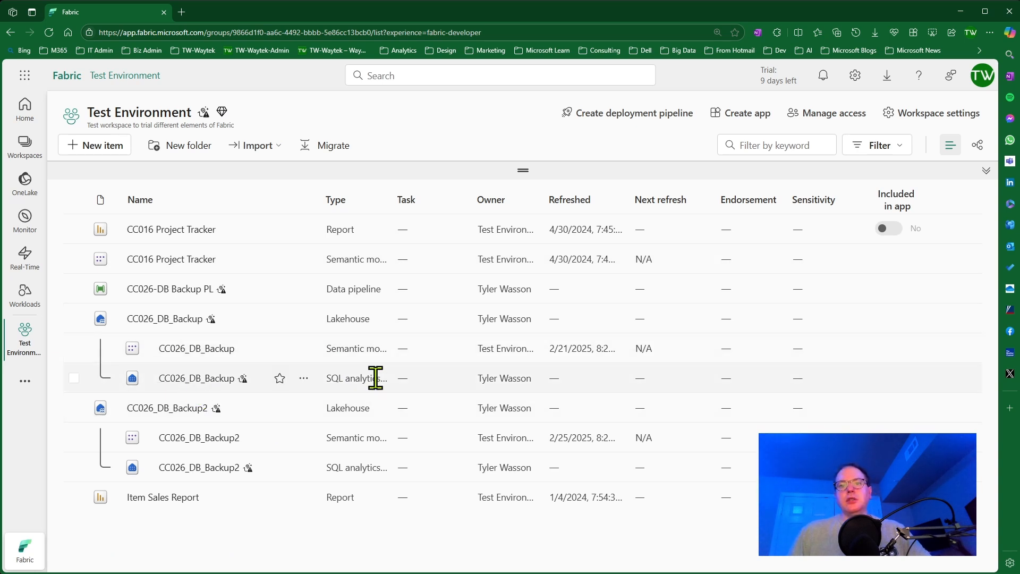
pyautogui.click(207, 380)
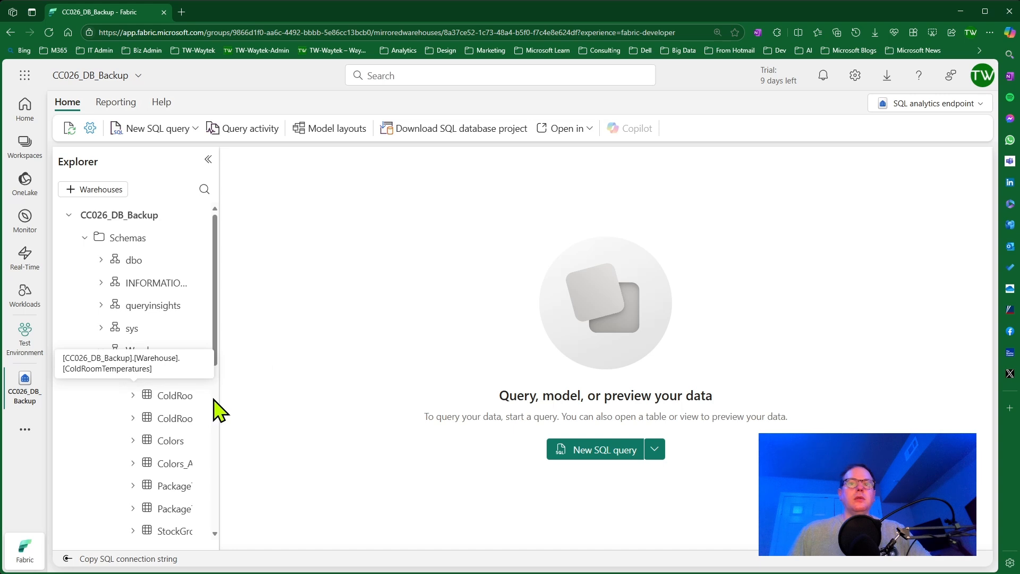
pyautogui.moveTo(218, 390); pyautogui.dragTo(297, 389)
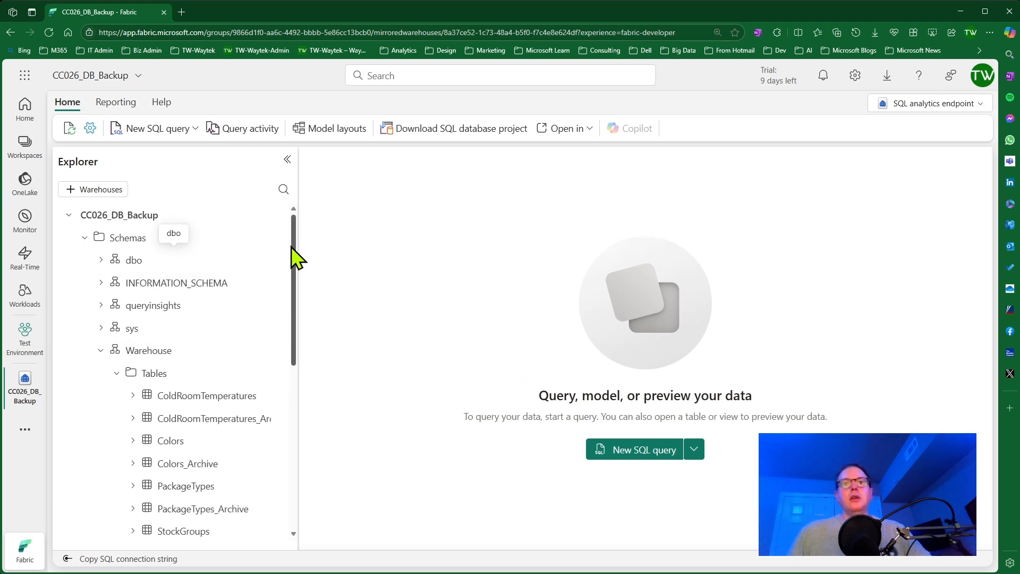
# Query the top 100 rows of the StockItems table in the Warehouse schema and review the results.
pyautogui.moveTo(293, 245)
pyautogui.mouseDown()
pyautogui.moveTo(292, 257)
pyautogui.moveTo(303, 238)
pyautogui.mouseUp()
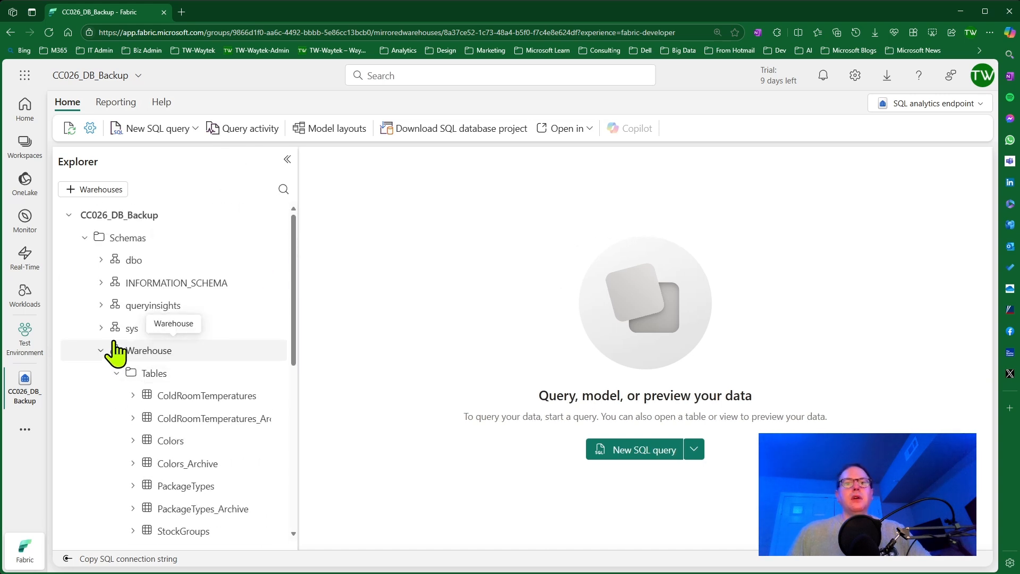
pyautogui.moveTo(291, 303); pyautogui.dragTo(290, 369)
pyautogui.scroll(-2, 287, 367)
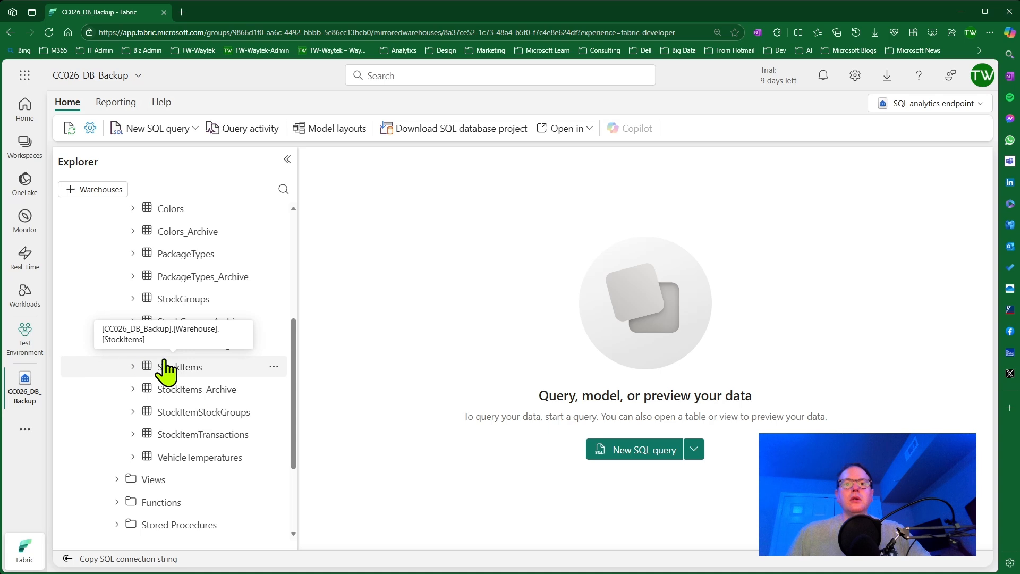
pyautogui.rightClick(170, 392)
pyautogui.moveTo(131, 396)
pyautogui.click(210, 394)
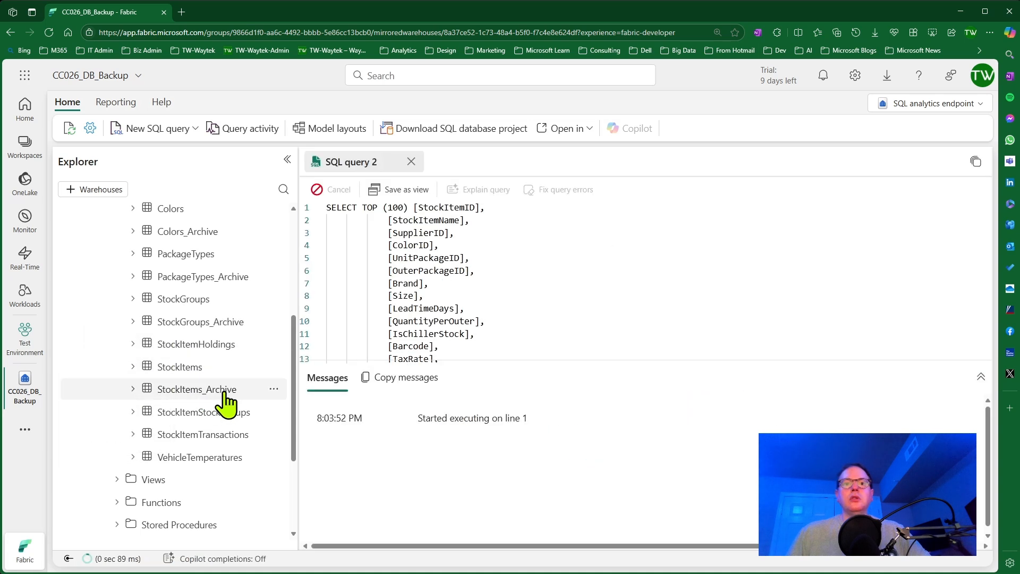
pyautogui.scroll(-5, 587, 284)
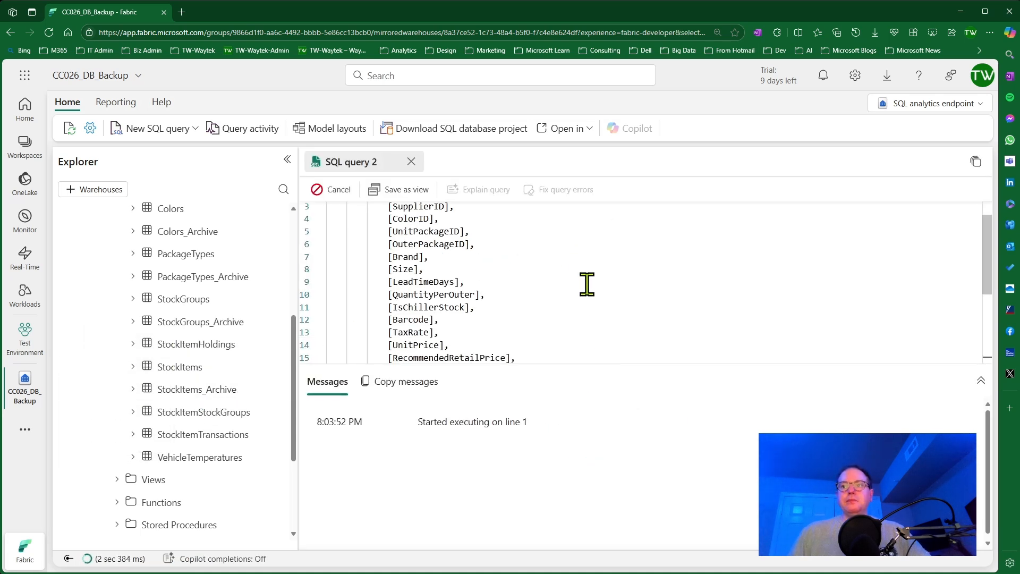
pyautogui.scroll(-3, 620, 467)
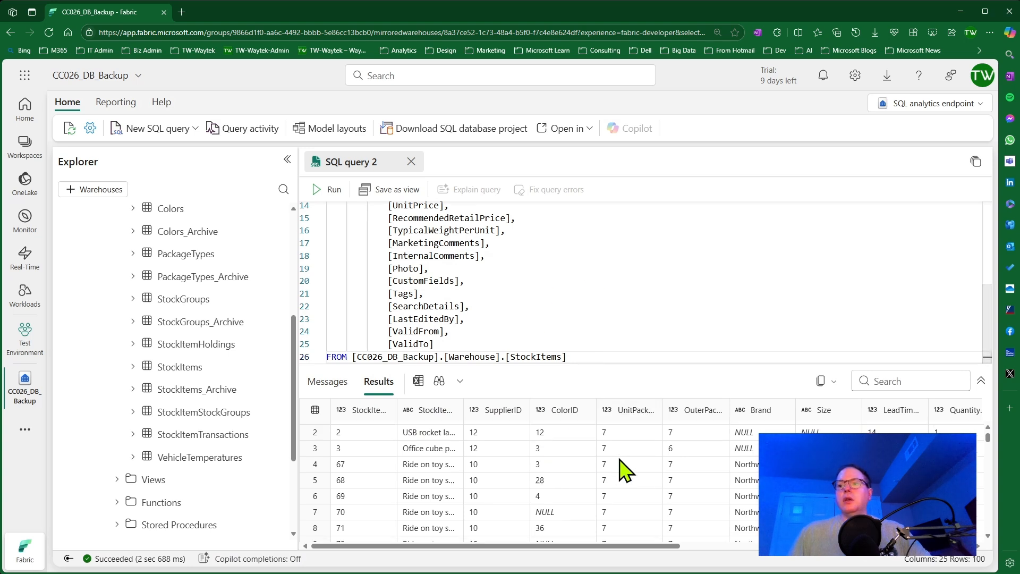
pyautogui.scroll(3, 606, 455)
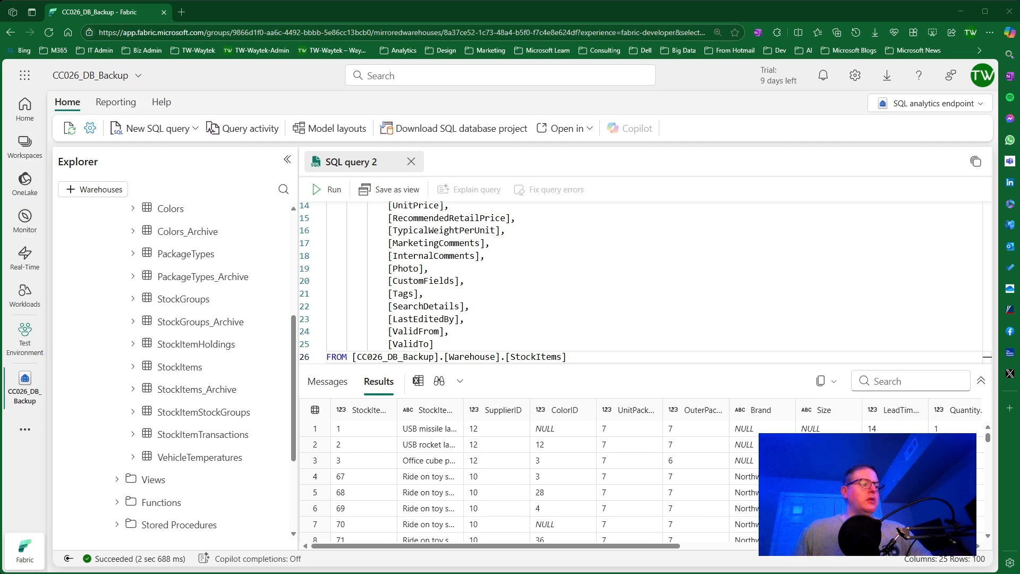
# Switch to Visual Studio Code, search the extensions for "sql" and open the details of the SQL Server (mssql) extension.
pyautogui.hotkey('alt', 'Tab')
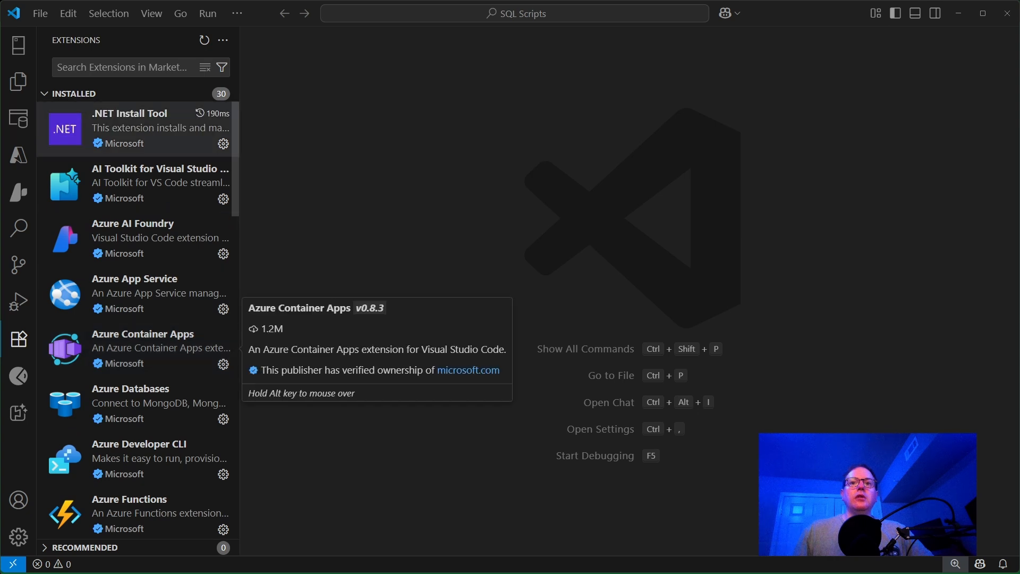
pyautogui.click(133, 66)
pyautogui.write('sql')
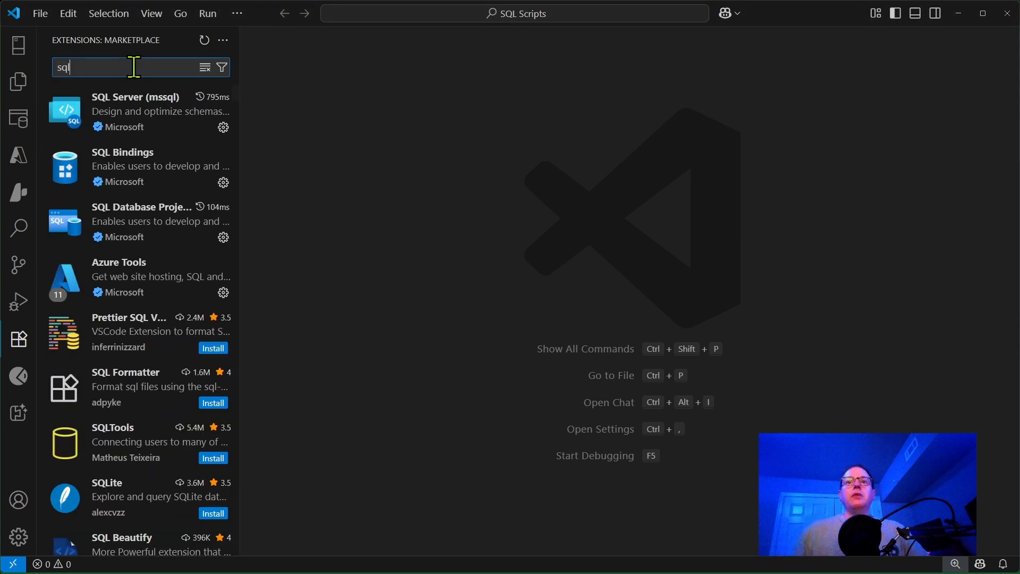
pyautogui.click(152, 118)
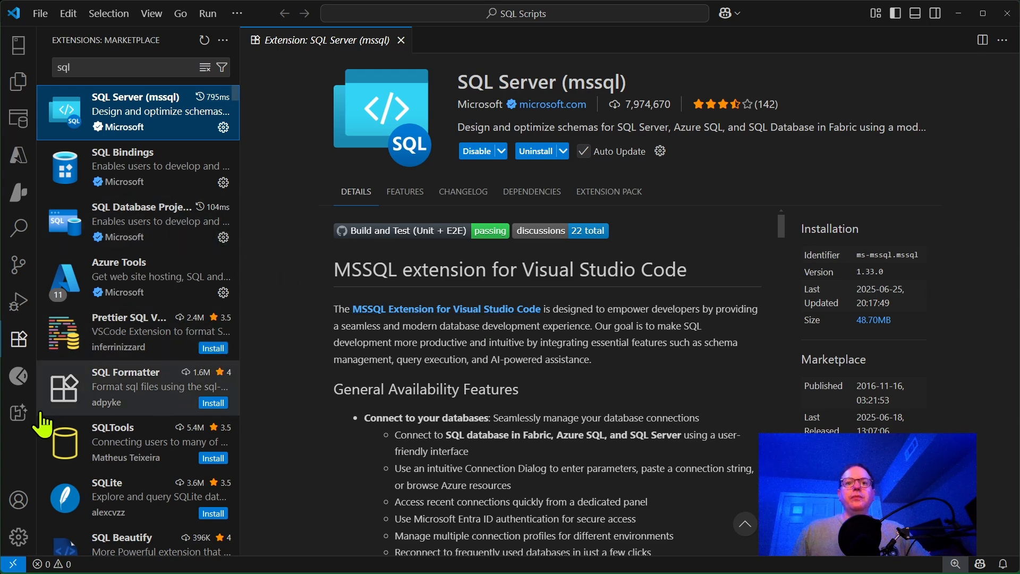
# Clear the extension search and show the SQL Server connections, closing the extension's details page.
pyautogui.click(119, 73)
pyautogui.press('BackSpace')
pyautogui.press('BackSpace')
pyautogui.press('BackSpace')
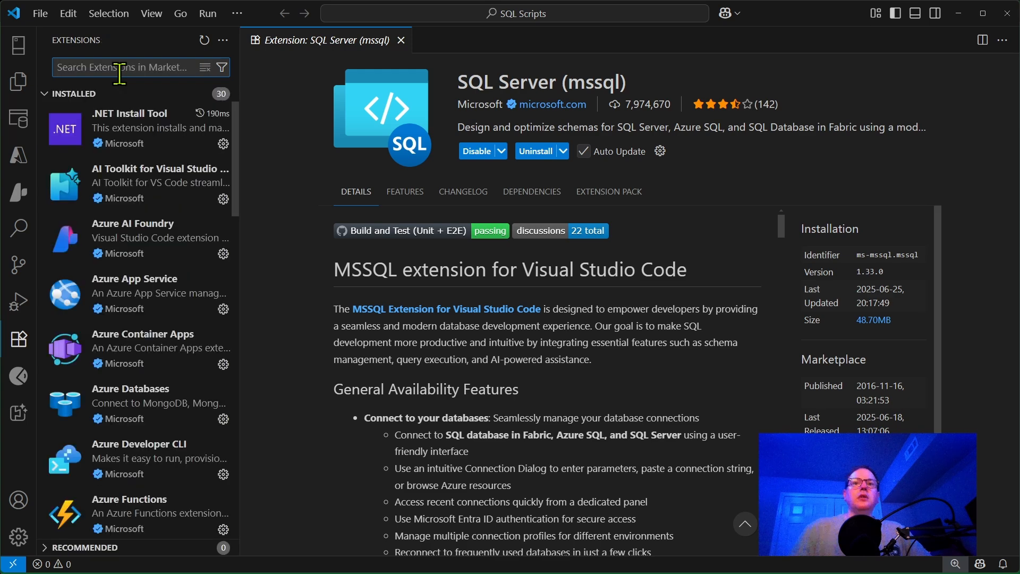
pyautogui.click(16, 48)
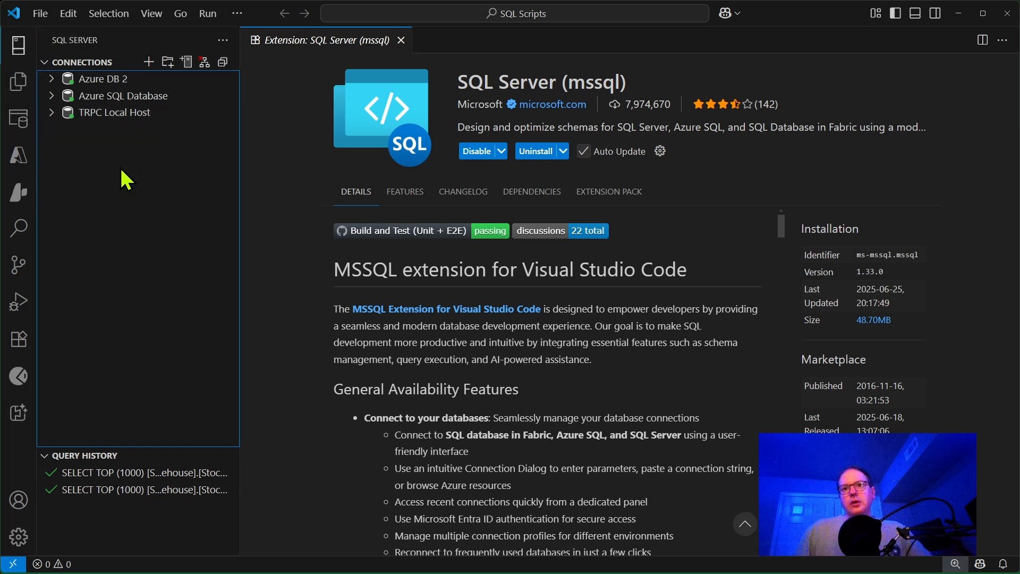
pyautogui.click(401, 40)
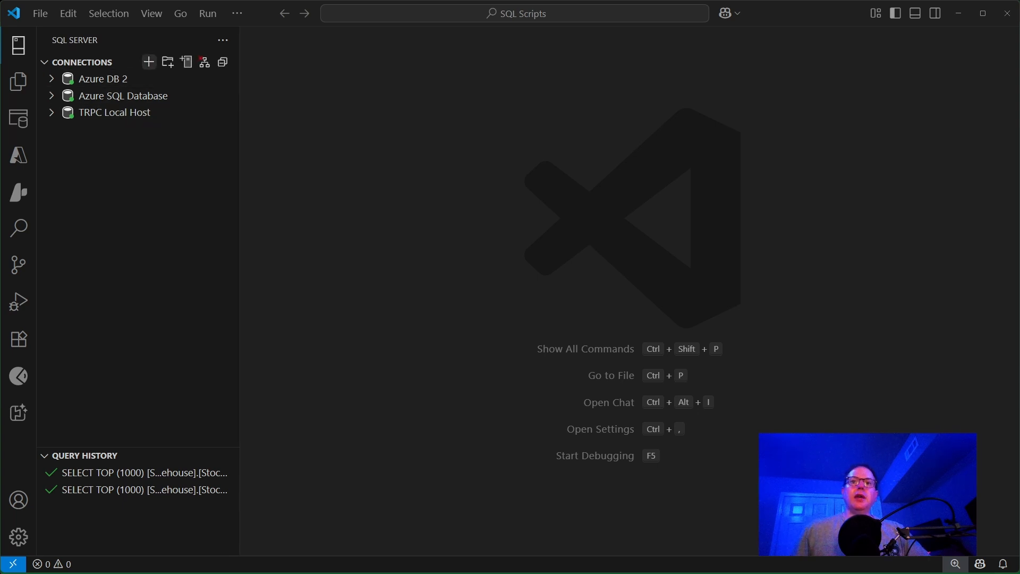
# Start a new database connection with the profile name "Fabric Lakehouse" and keep the <Default> connection group.
pyautogui.click(150, 63)
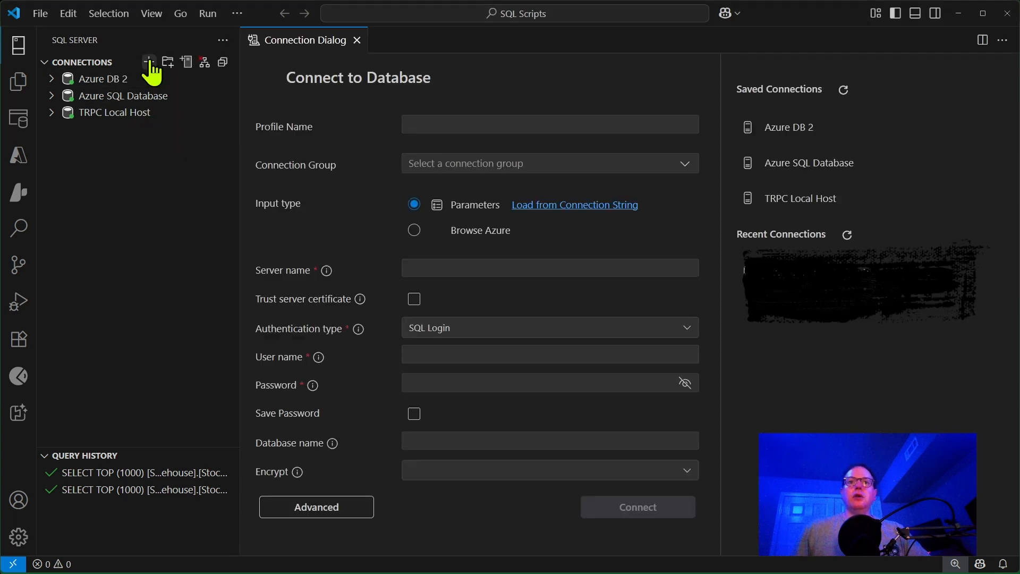
pyautogui.click(466, 120)
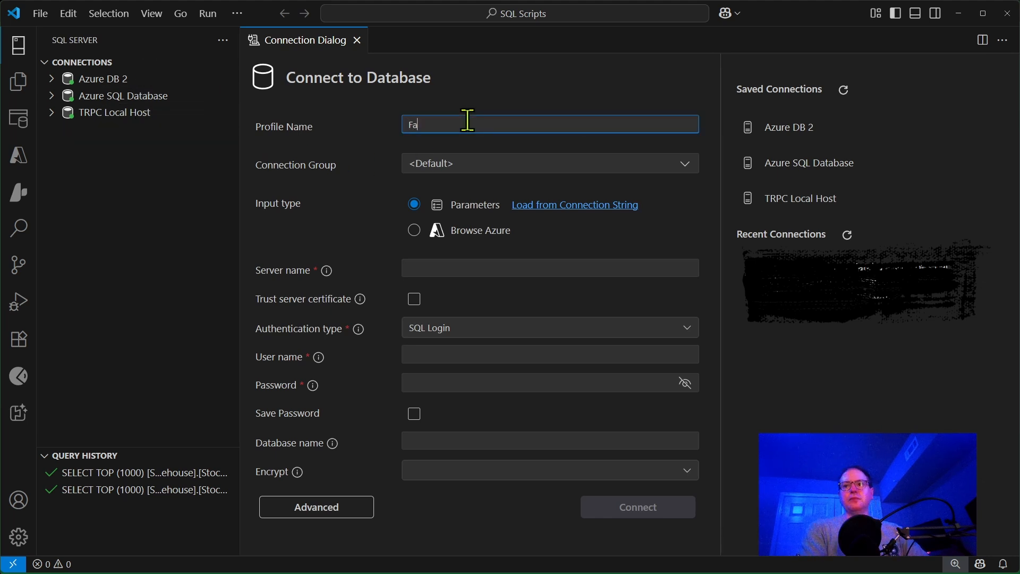
pyautogui.write('Fabric Lakeh')
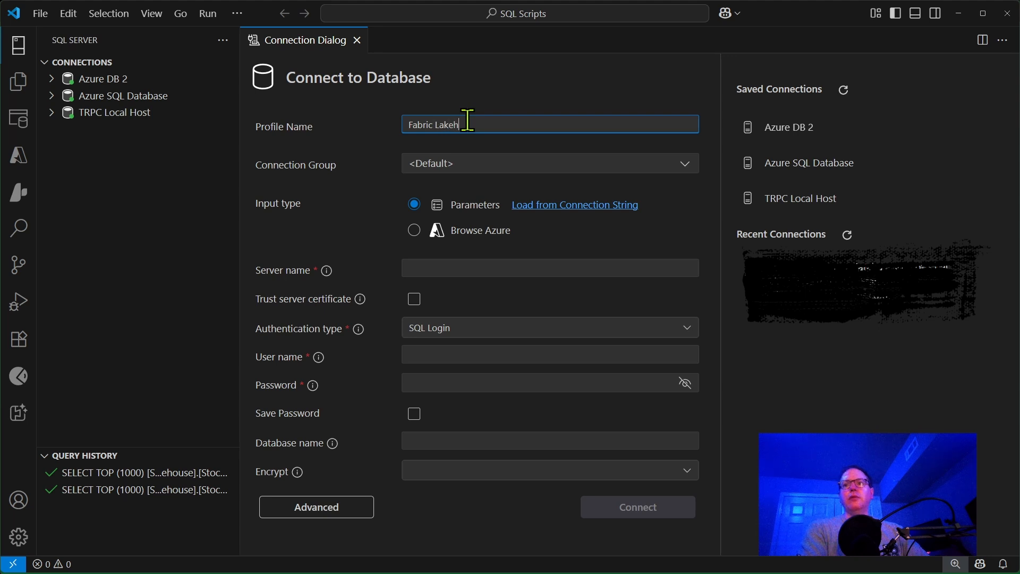
pyautogui.write('ouse')
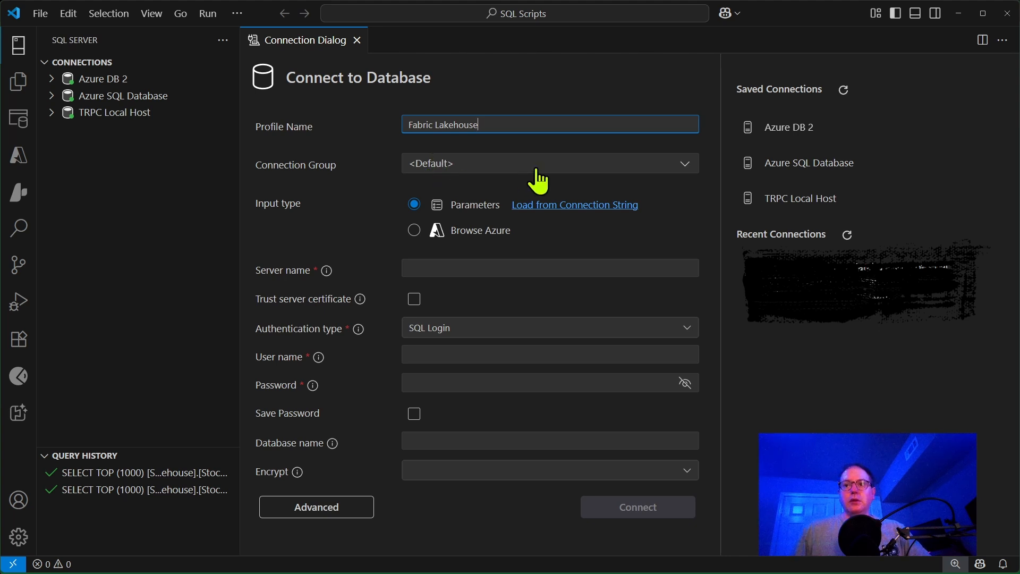
pyautogui.click(684, 165)
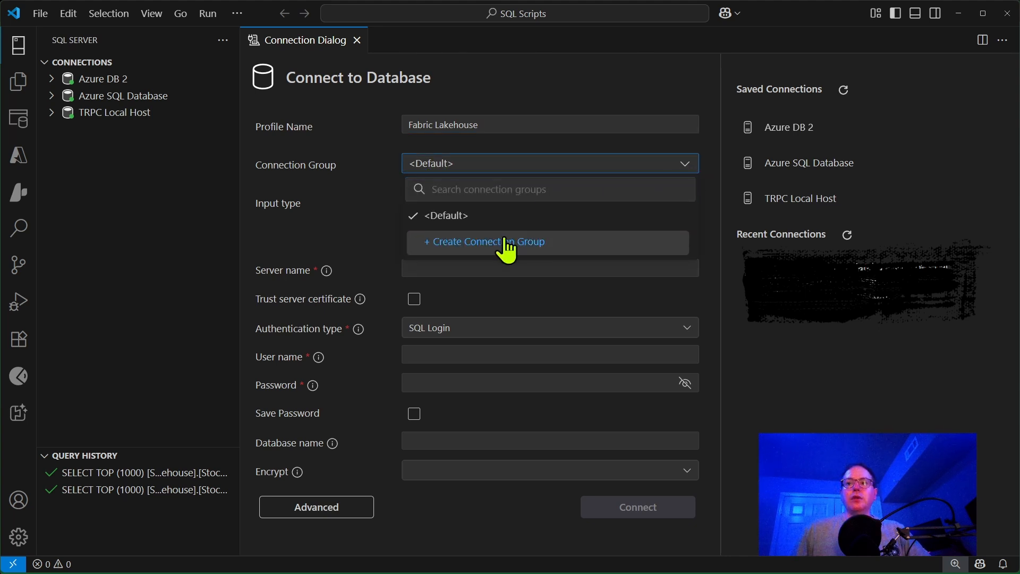
pyautogui.click(688, 166)
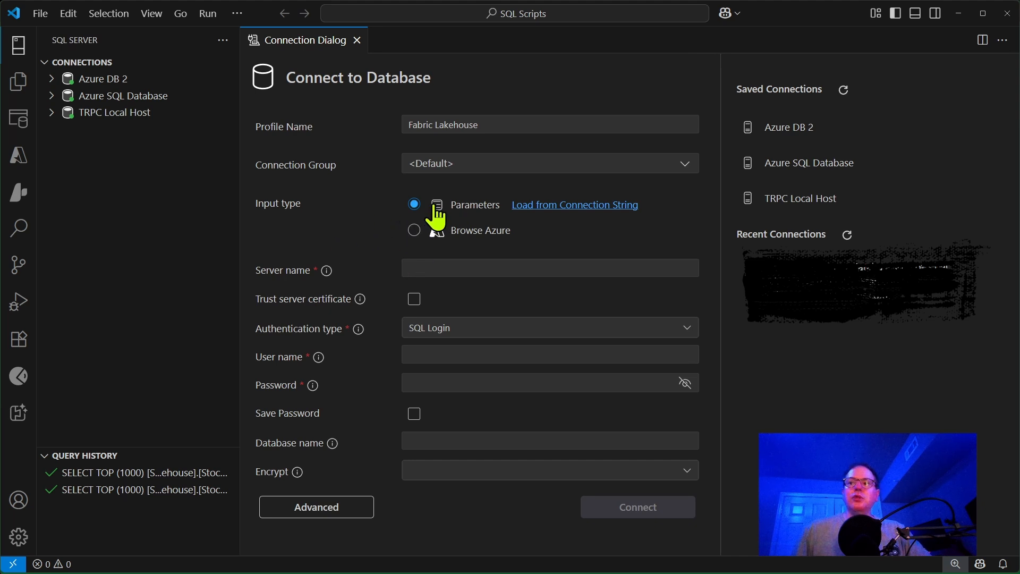
# Copy the server name from Fabric's Open in Visual Studio Code details and paste it as the new connection's server name.
pyautogui.click(452, 267)
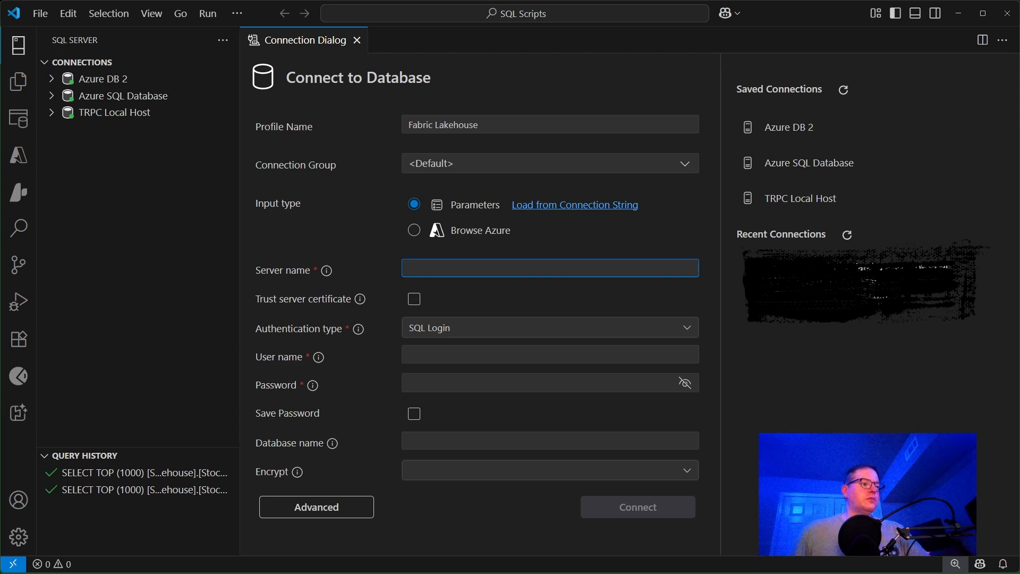
pyautogui.hotkey('alt', 'Tab')
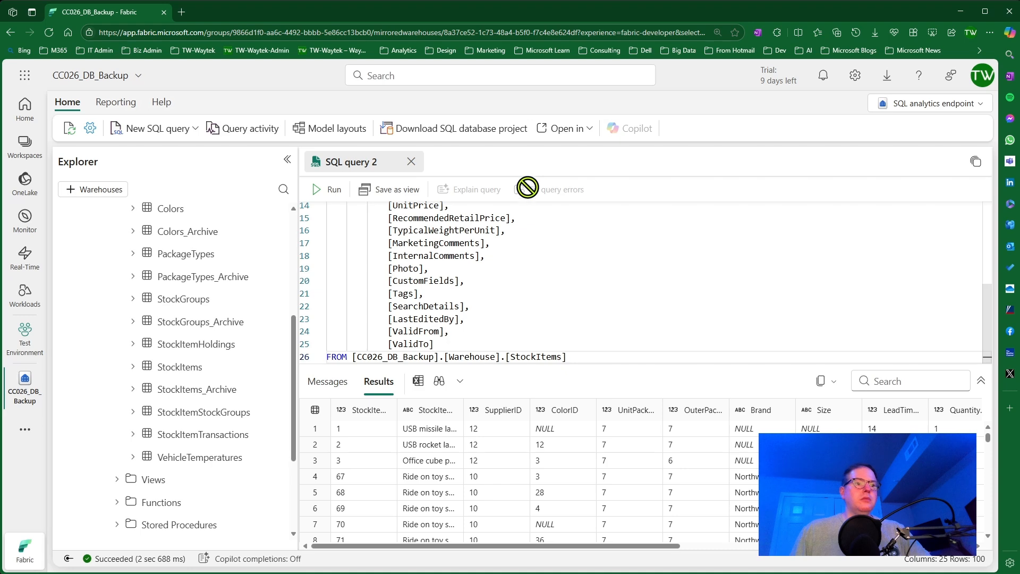
pyautogui.click(579, 132)
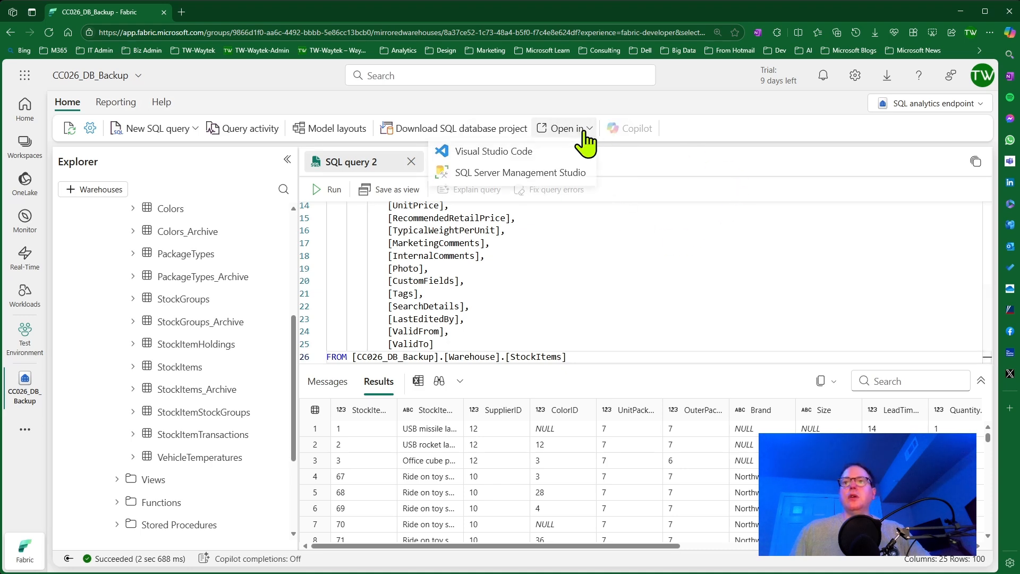
pyautogui.click(493, 154)
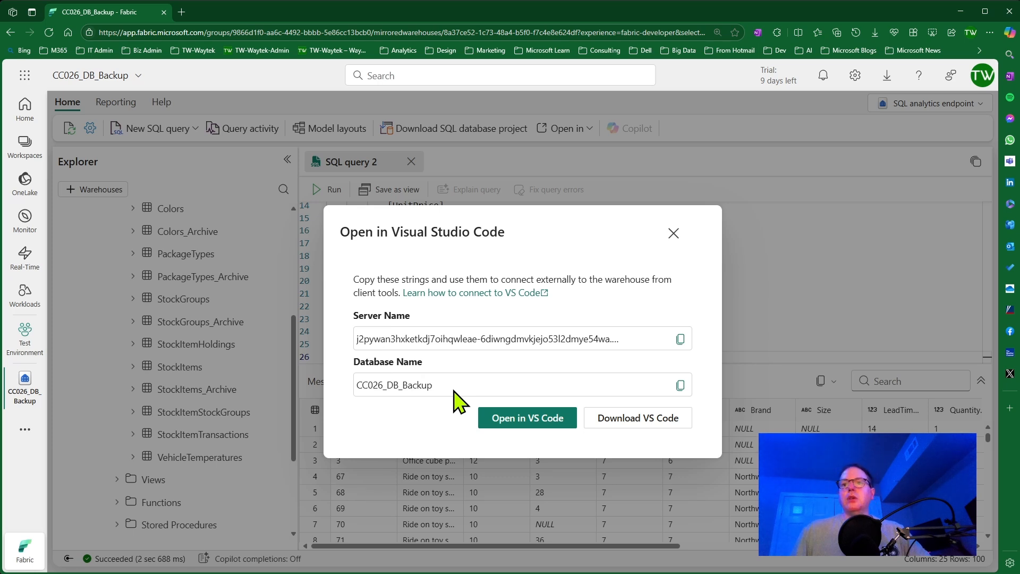
pyautogui.click(675, 344)
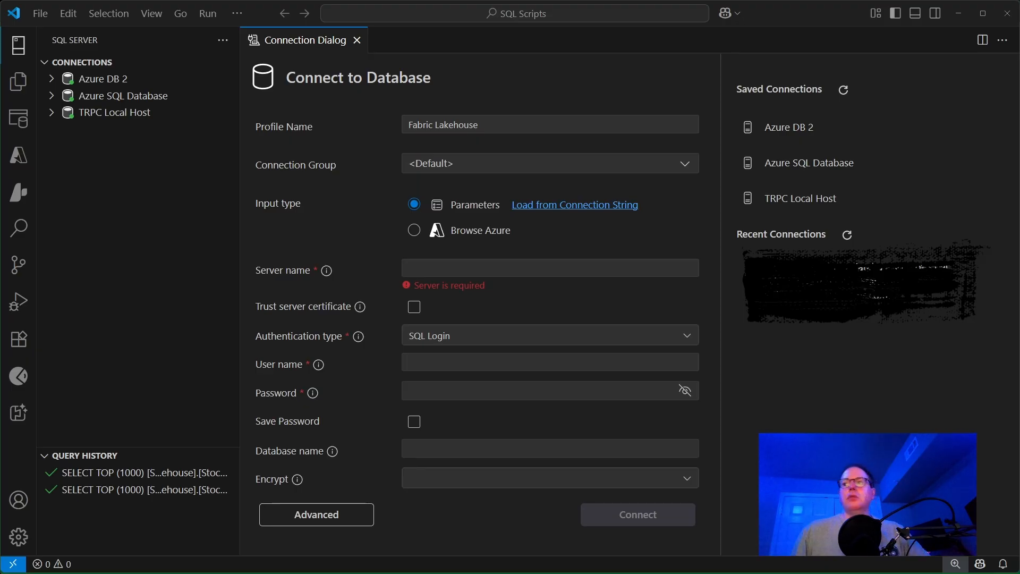
pyautogui.click(452, 265)
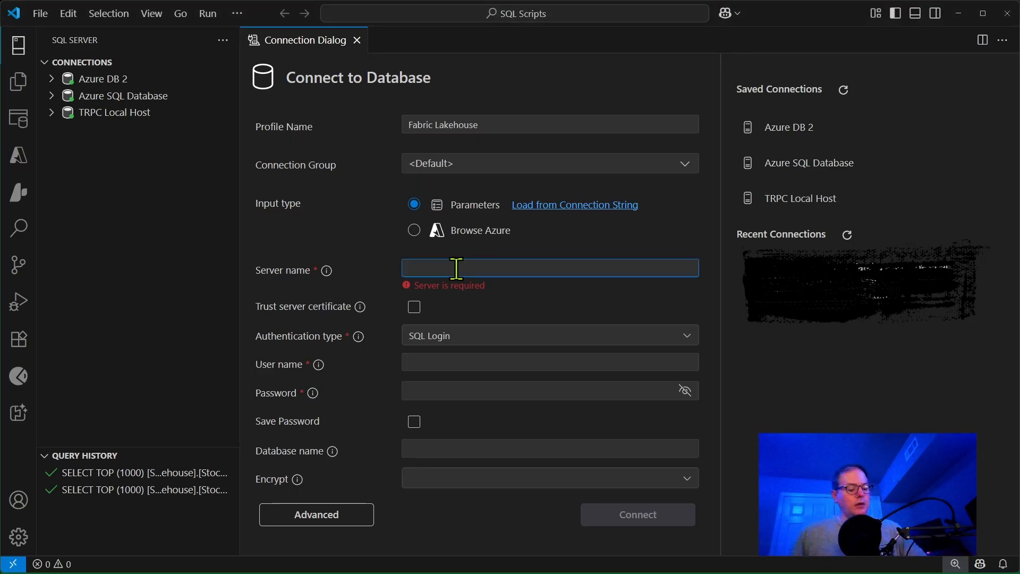
pyautogui.hotkey('ctrl', 'v')
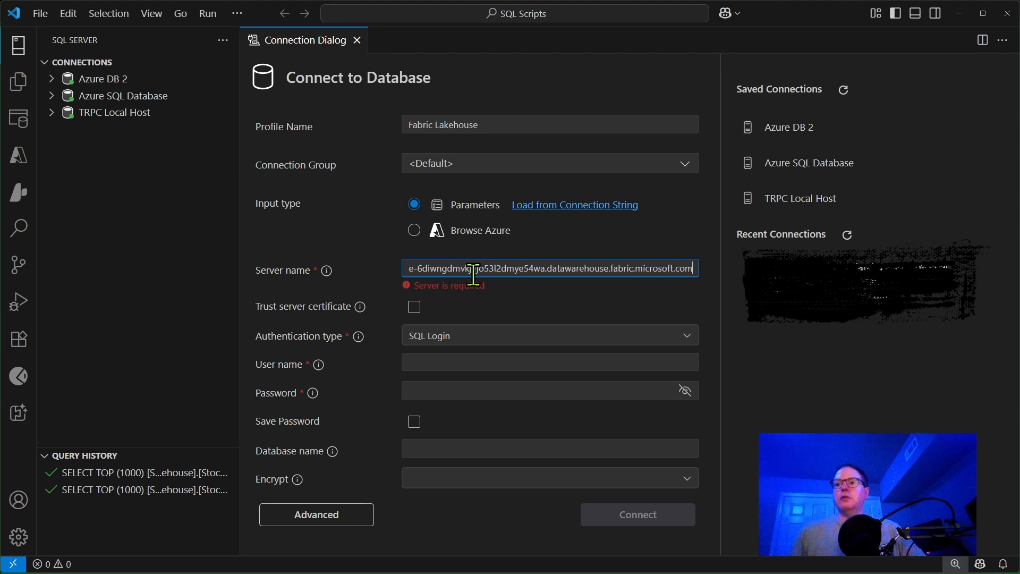
pyautogui.click(538, 310)
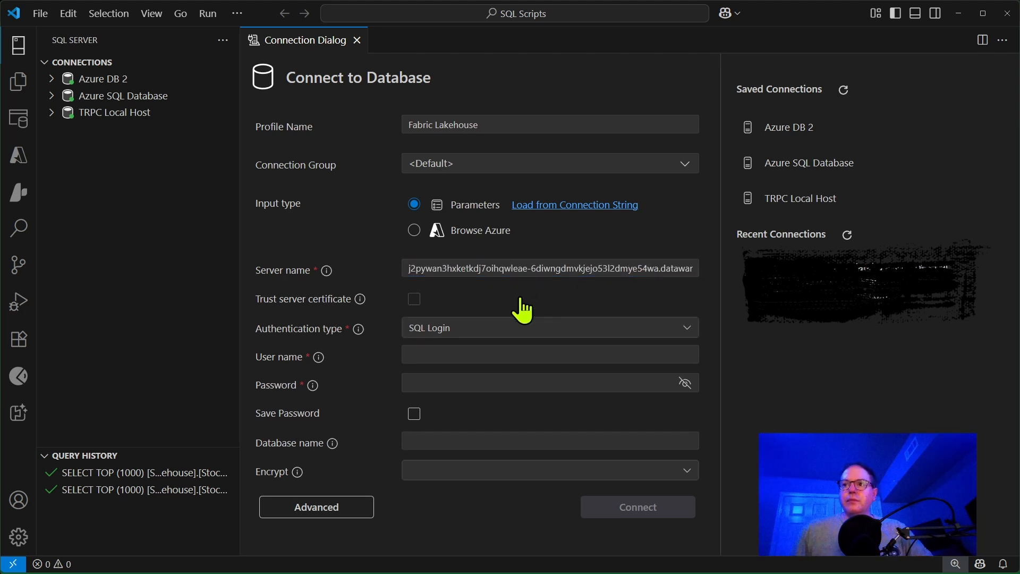
# Trust the server certificate and set the authentication type to Microsoft Entra ID - Universal with MFA support.
pyautogui.click(414, 300)
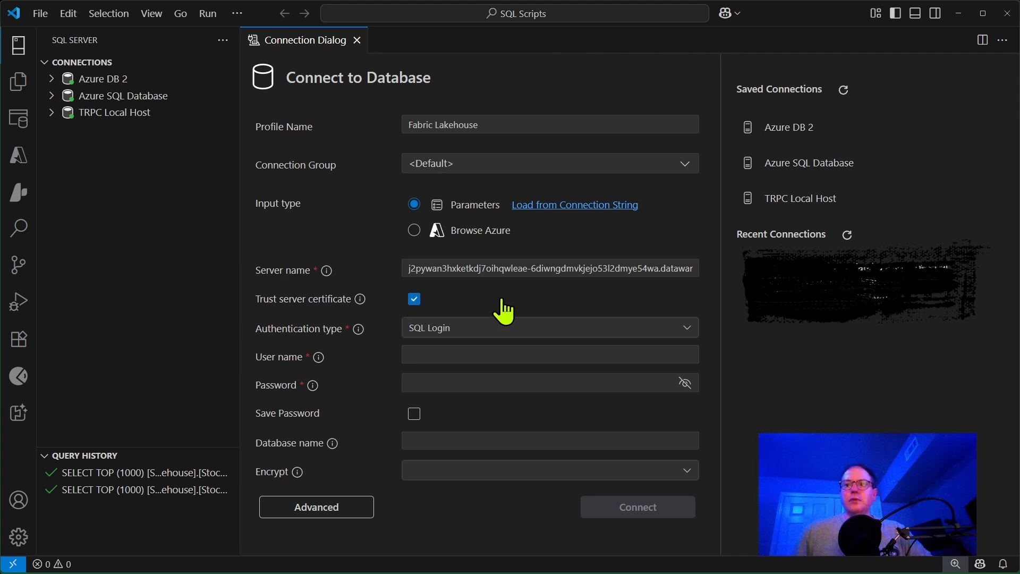
pyautogui.click(582, 334)
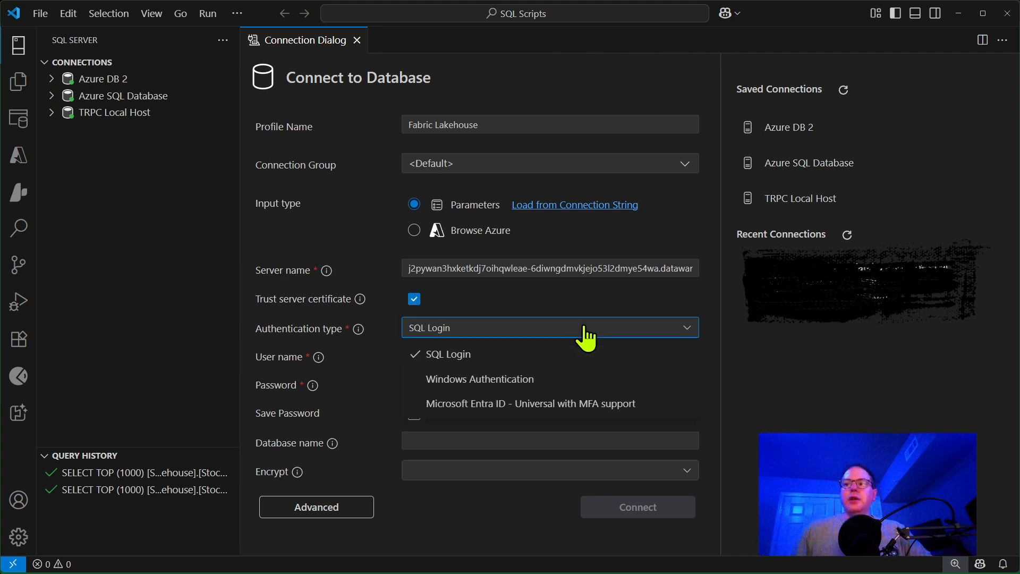
pyautogui.click(553, 407)
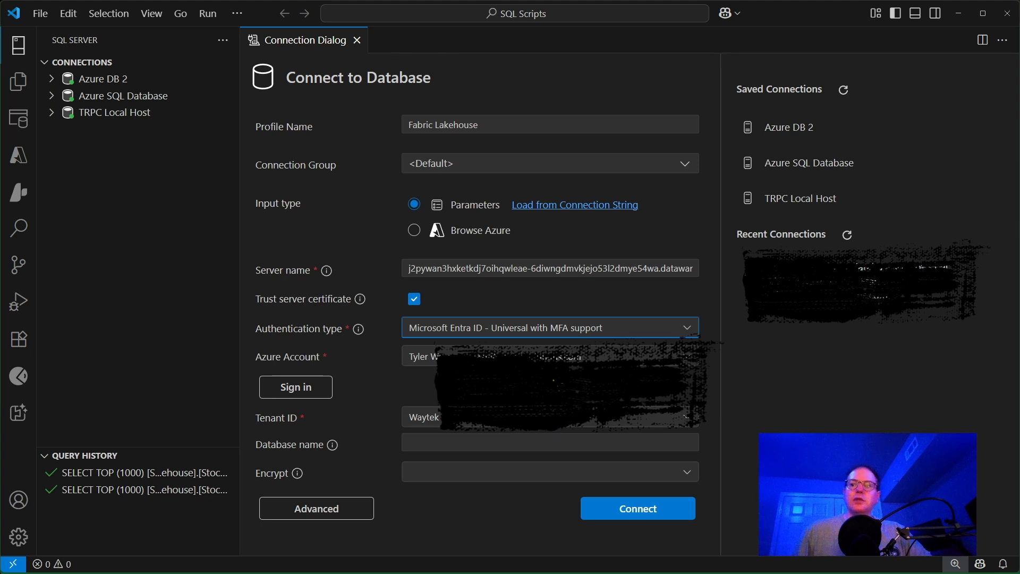
# Copy the lakehouse database name and paste CC026_DB_Backup as the new connection's database name.
pyautogui.click(562, 442)
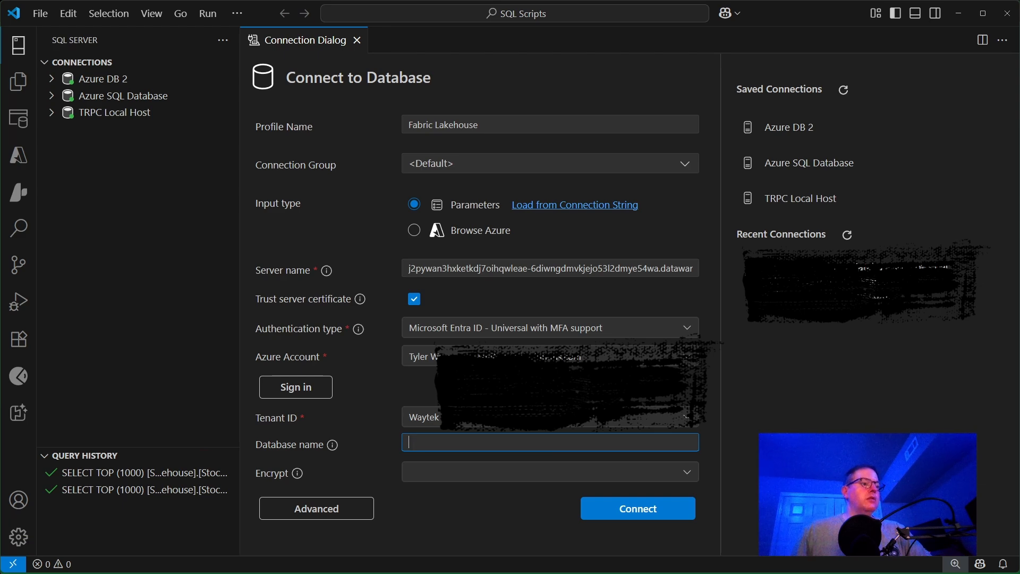
pyautogui.hotkey('alt', 'Tab')
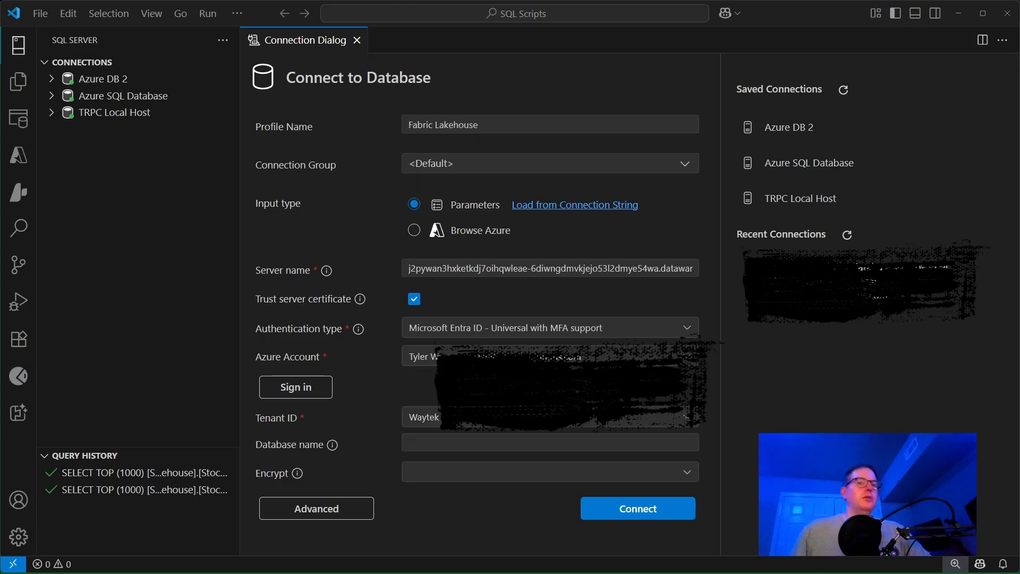
pyautogui.click(474, 441)
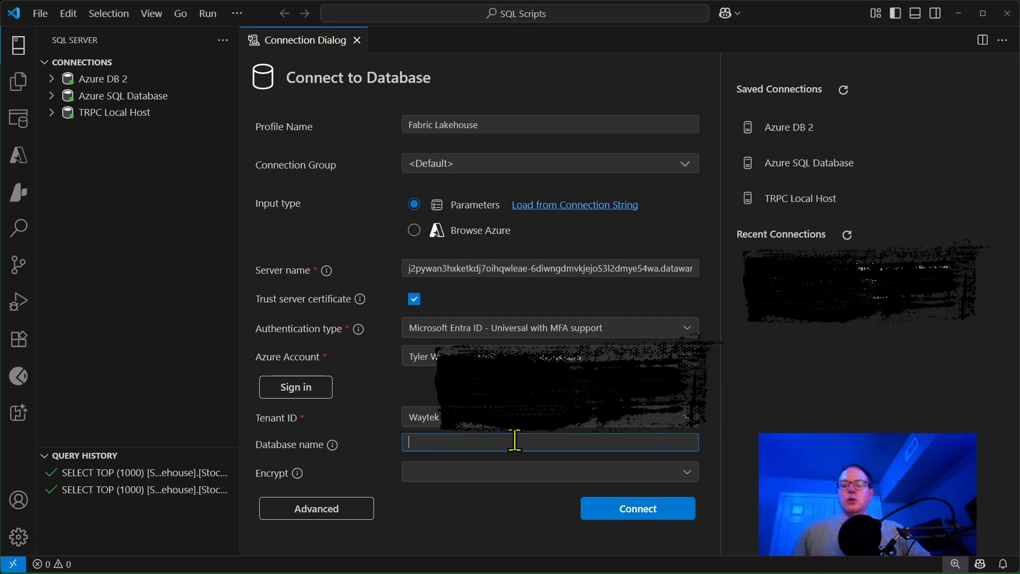
pyautogui.hotkey('ctrl', 'v')
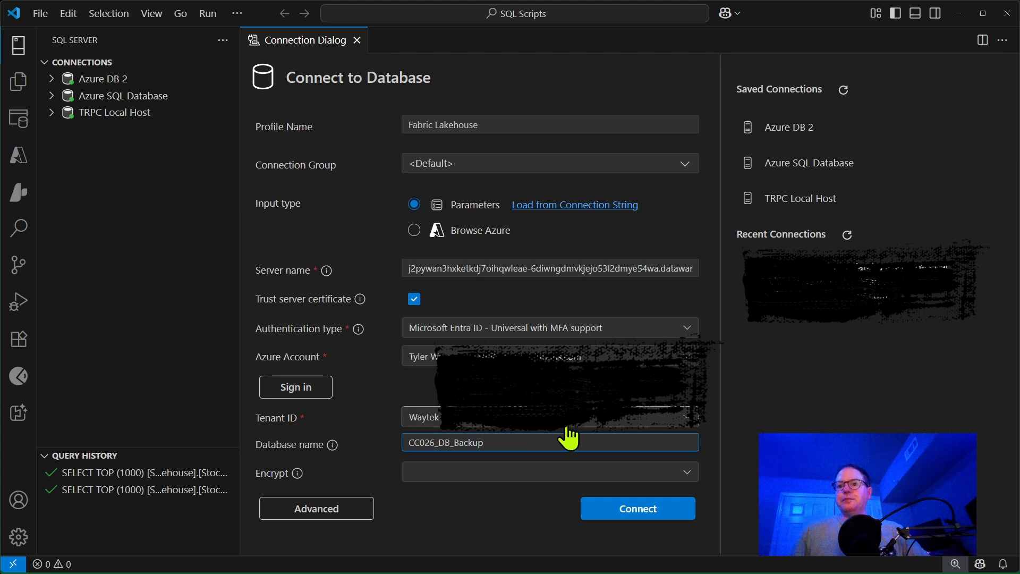
# Set the connection's encryption to Optional and connect to the lakehouse.
pyautogui.click(531, 473)
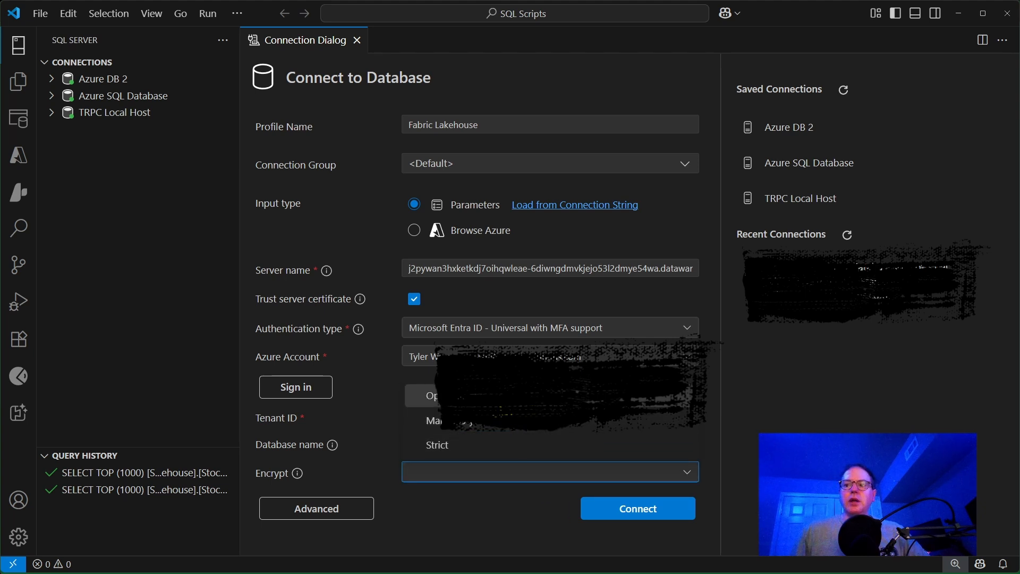
pyautogui.click(431, 396)
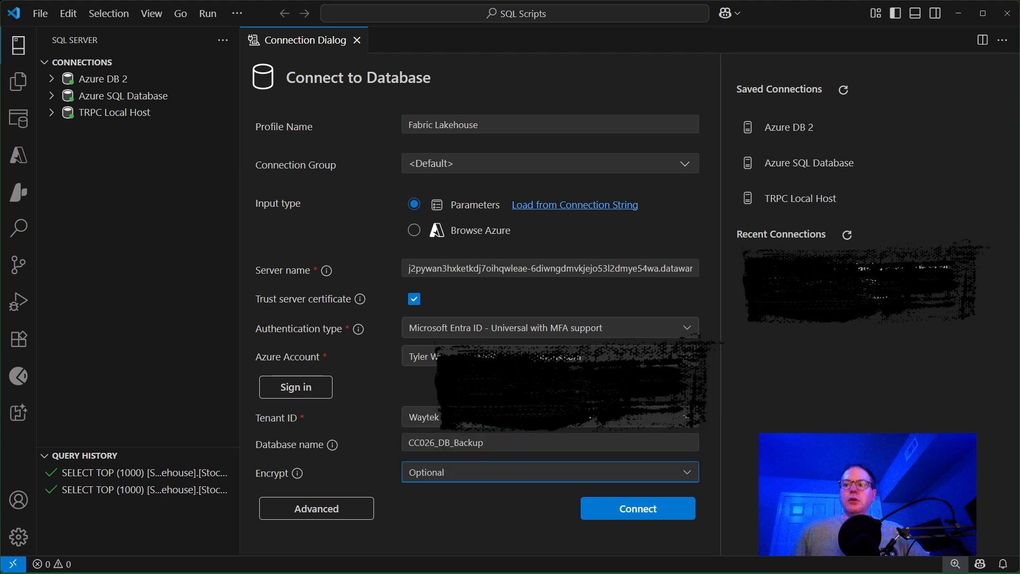
pyautogui.click(638, 509)
pyautogui.click(655, 505)
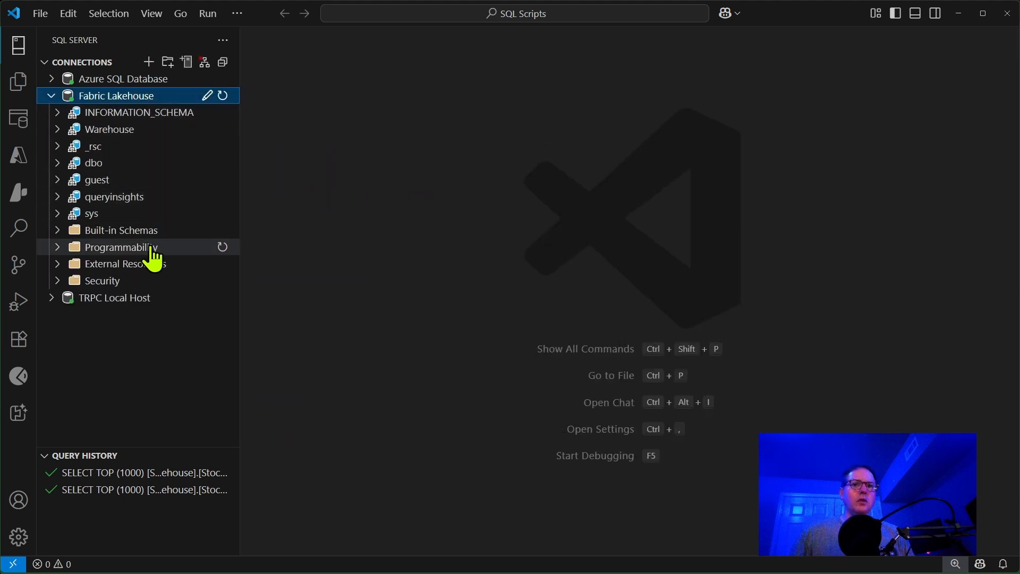
# Query the top 1000 rows of the Warehouse.StockItems table in the Fabric Lakehouse connection and look through the returned rows.
pyautogui.click(58, 130)
pyautogui.click(65, 148)
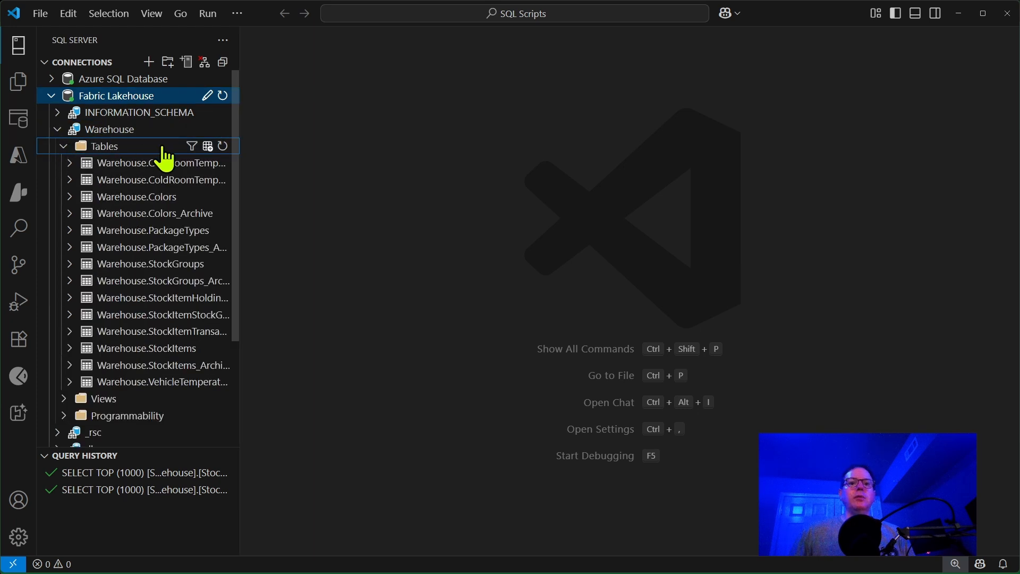
pyautogui.rightClick(161, 349)
pyautogui.click(245, 361)
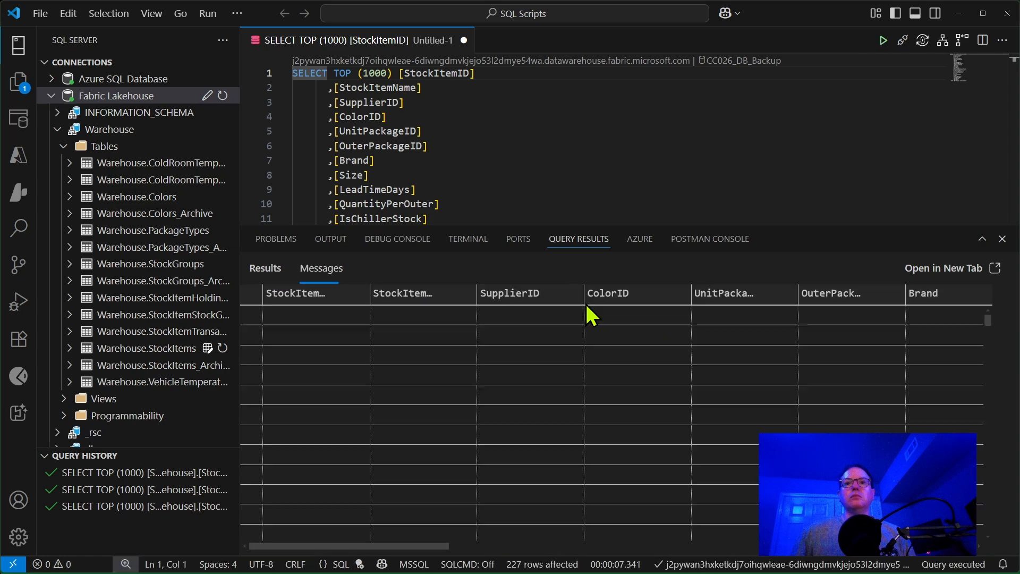
pyautogui.scroll(-3, 632, 332)
pyautogui.scroll(-4, 637, 335)
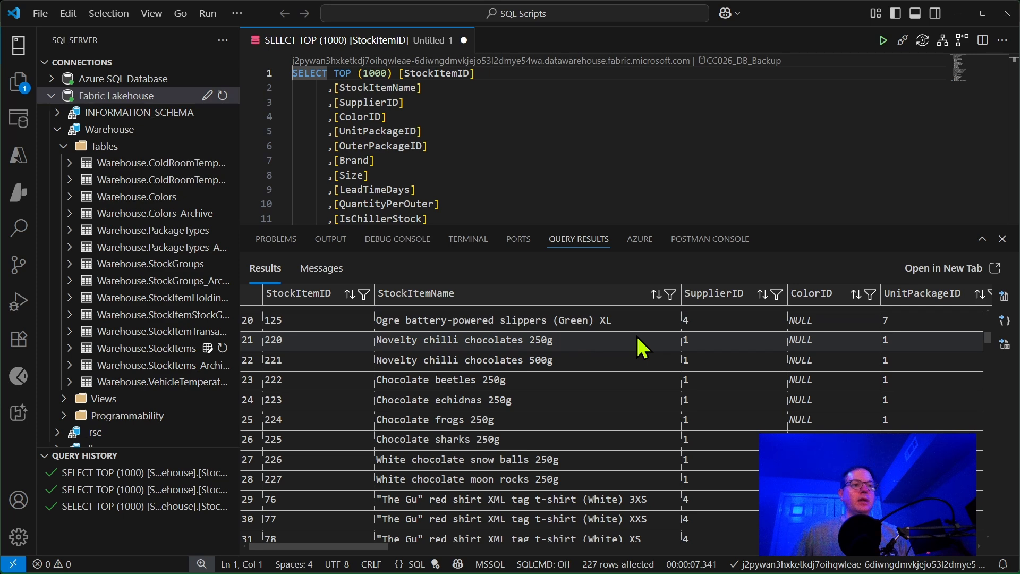
pyautogui.scroll(7, 637, 341)
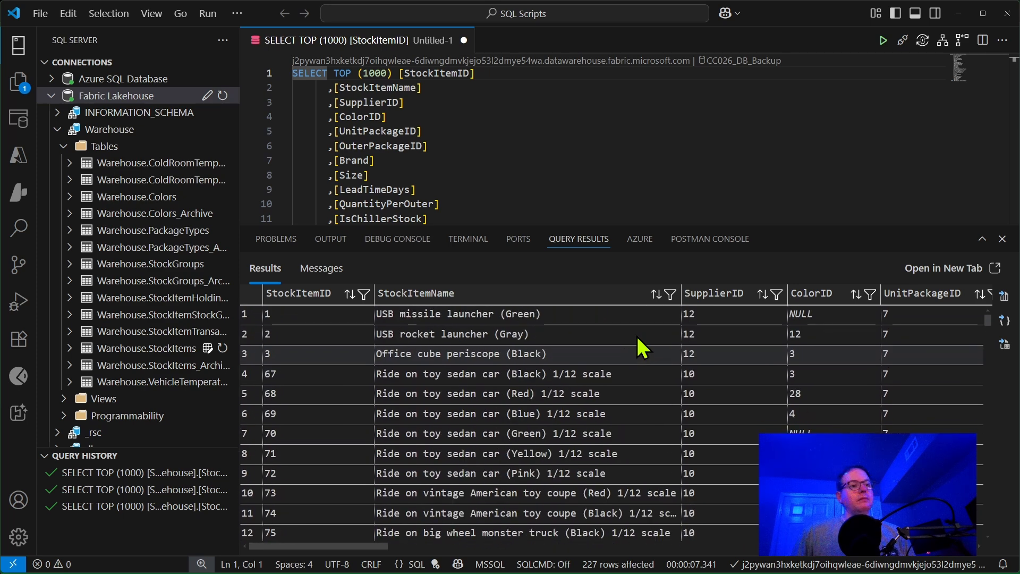